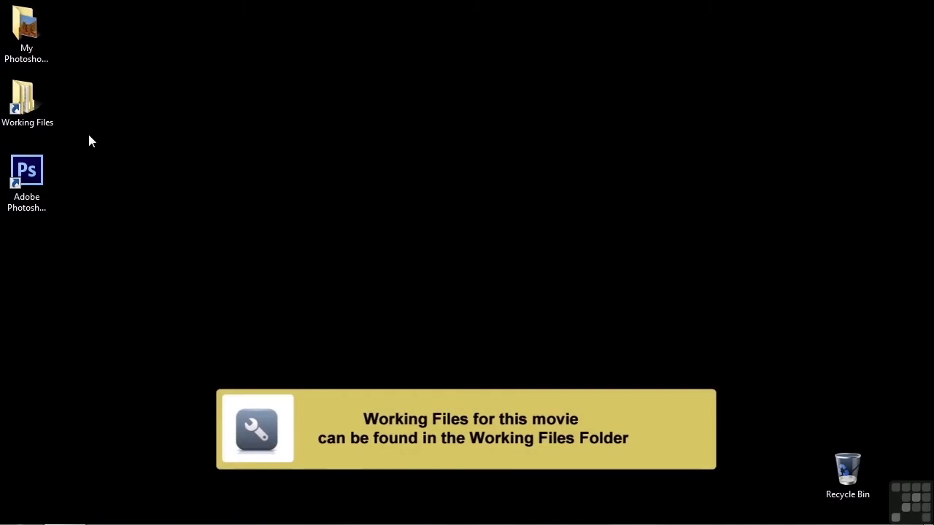
# - Open 0702-opacity.psd from Working Files > Photoshop PSD files
pyautogui.doubleClick(27, 109)
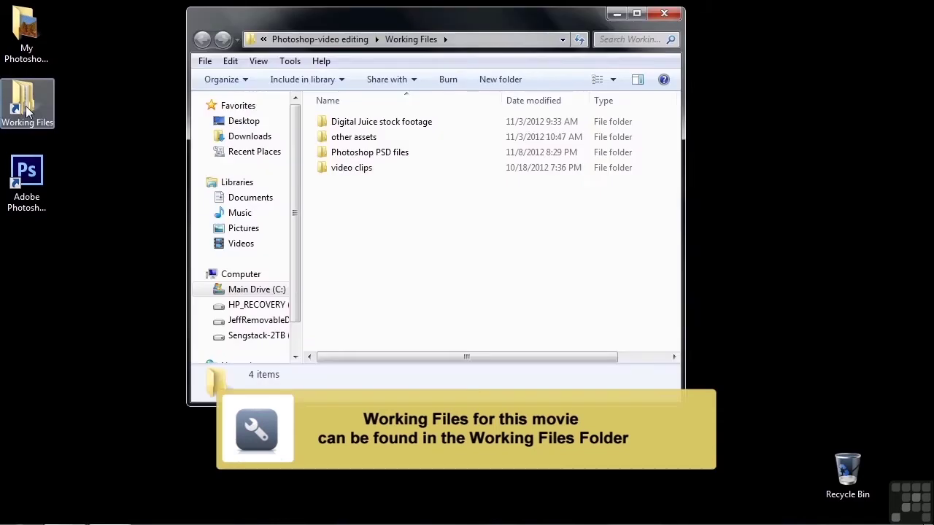
pyautogui.doubleClick(328, 155)
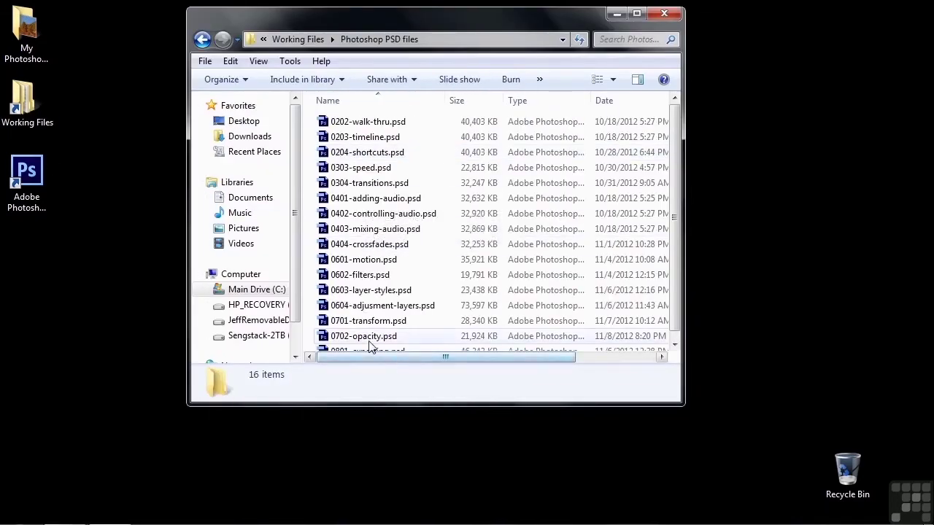
pyautogui.click(369, 340)
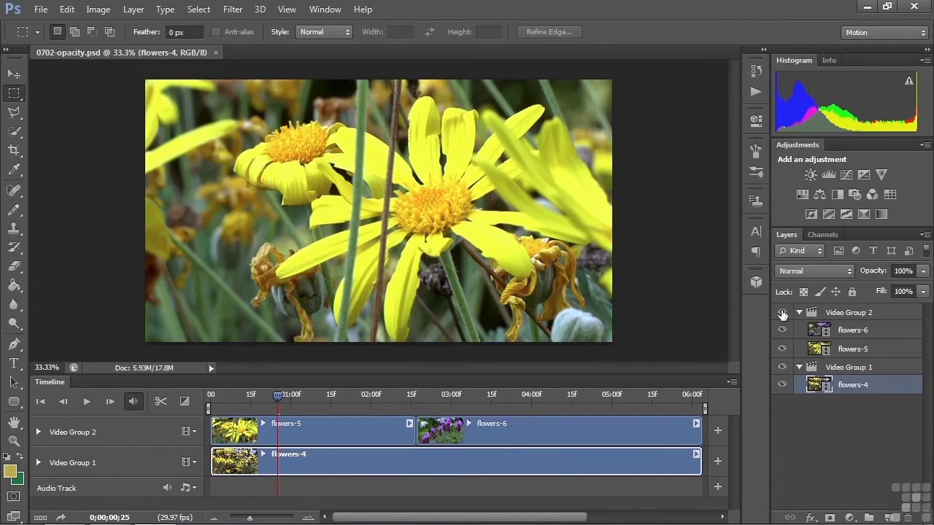
pyautogui.click(782, 314)
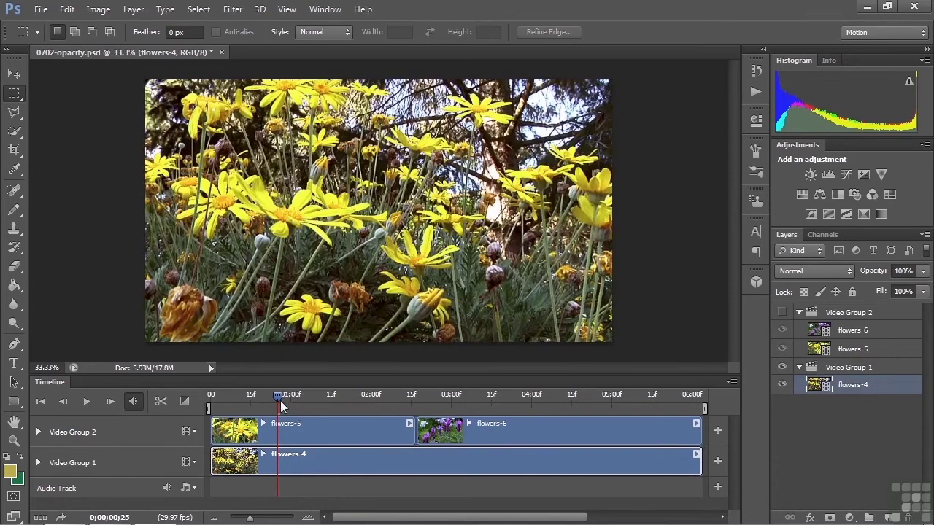
pyautogui.press('space')
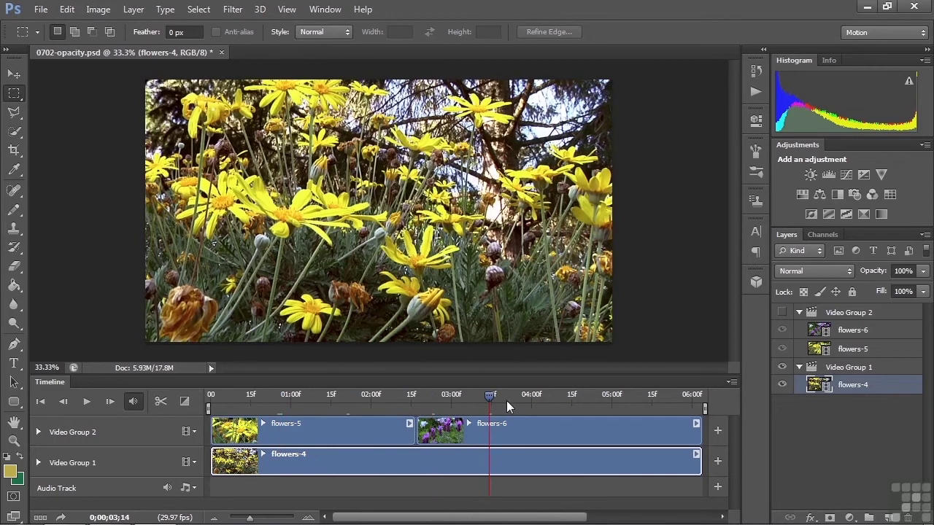
pyautogui.click(322, 397)
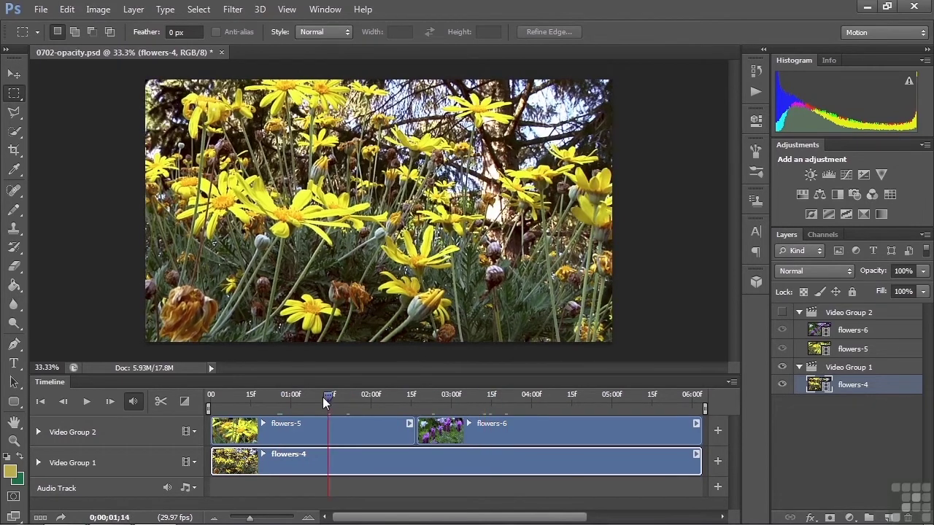
pyautogui.click(782, 313)
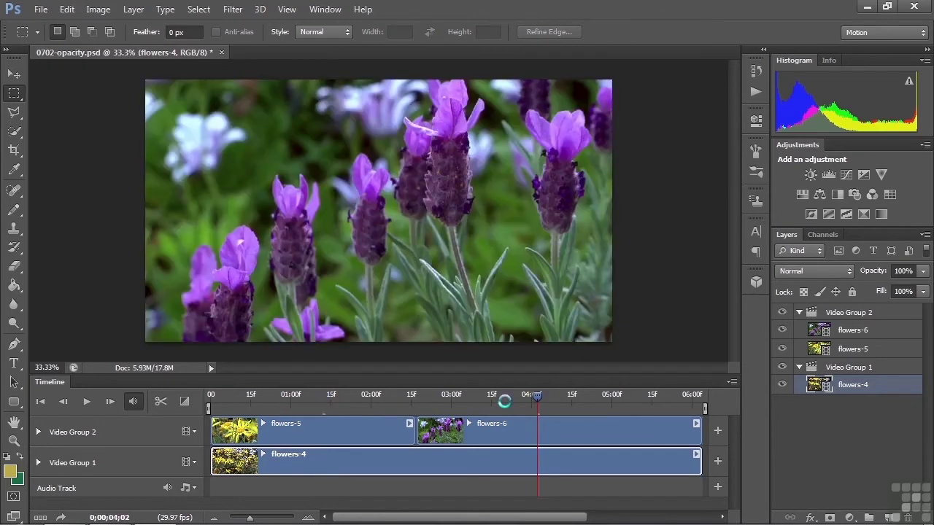
pyautogui.click(263, 396)
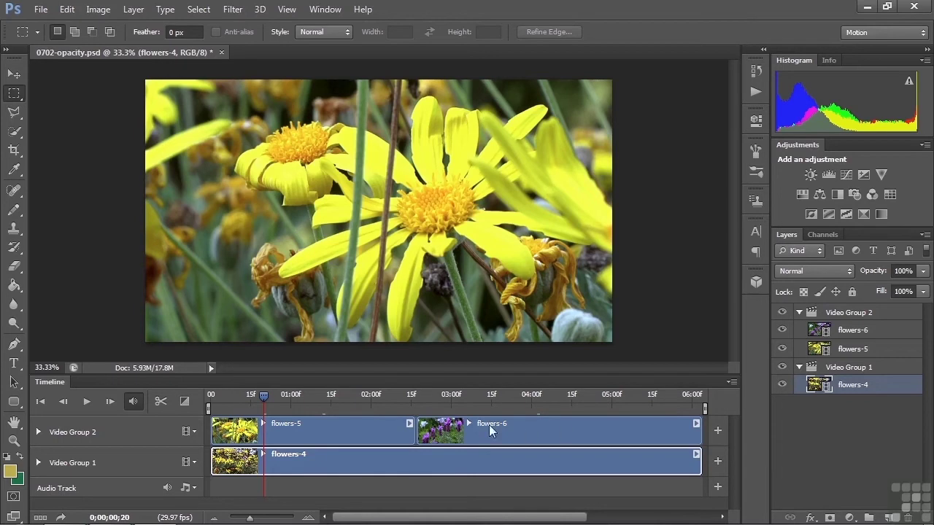
# - Select the flowers-5 clip, expand Video Group 2's properties and put the playhead at the clip start
pyautogui.click(323, 429)
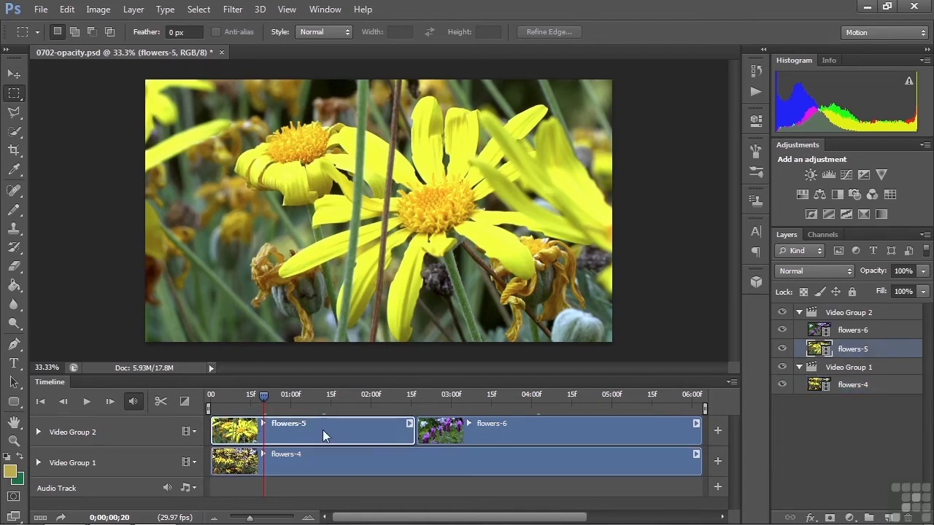
pyautogui.click(39, 435)
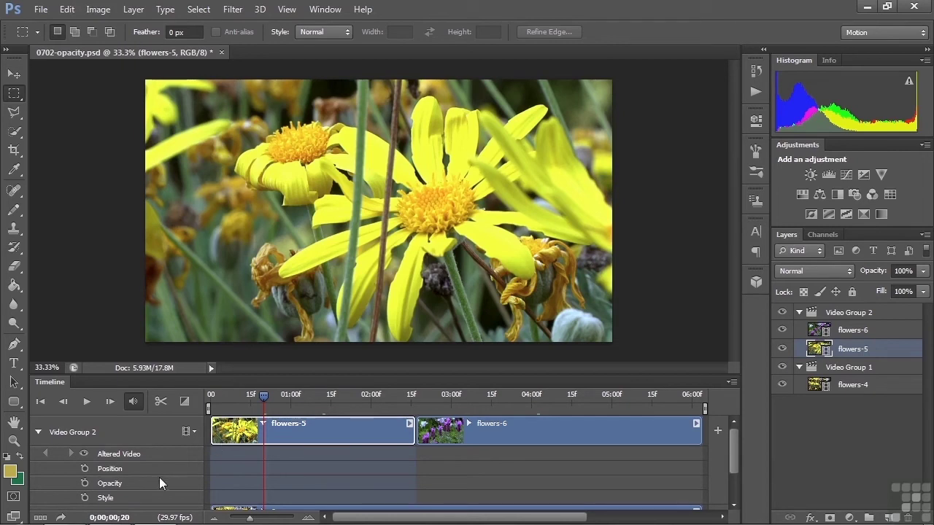
pyautogui.moveTo(263, 397); pyautogui.dragTo(212, 400)
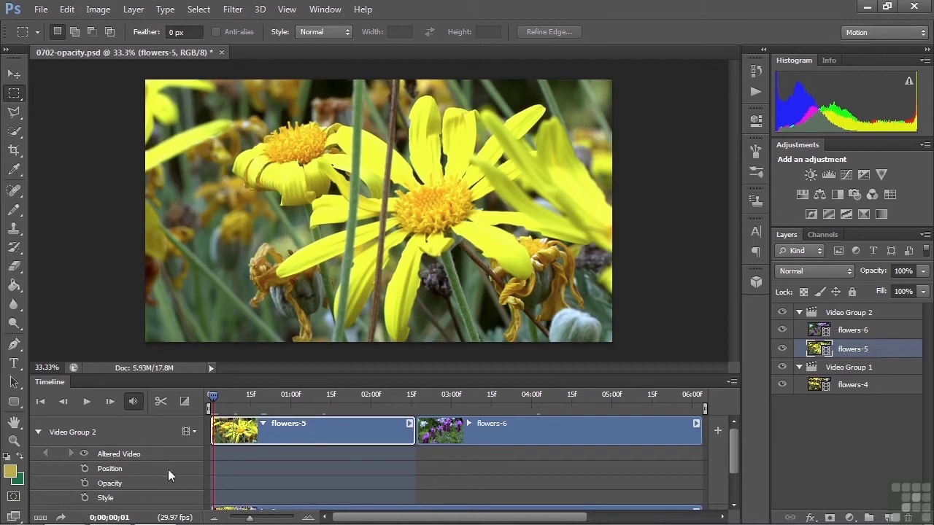
# - Start Opacity keyframing on flowers-5, set 50% opacity at 0;00;00;13, and preview the fade
pyautogui.click(85, 483)
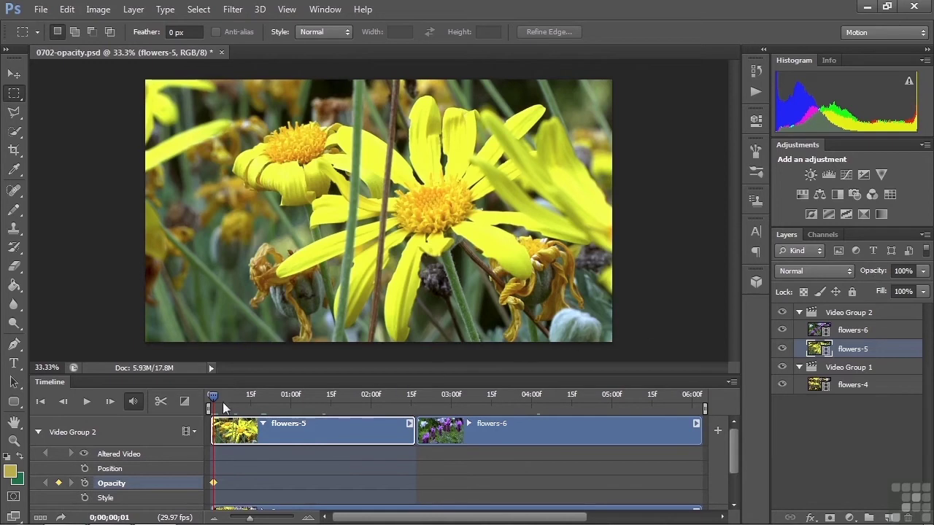
pyautogui.click(219, 398)
pyautogui.moveTo(226, 401); pyautogui.dragTo(244, 398)
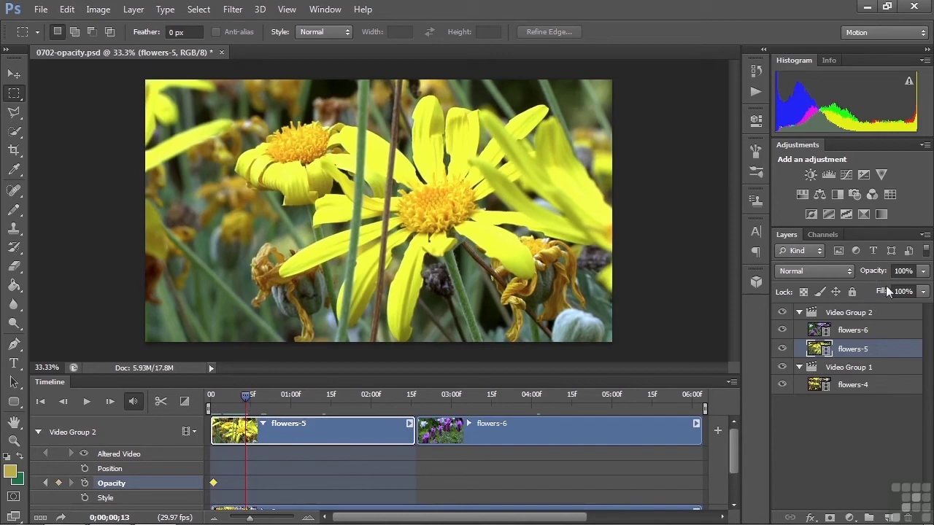
pyautogui.moveTo(877, 275); pyautogui.dragTo(841, 272)
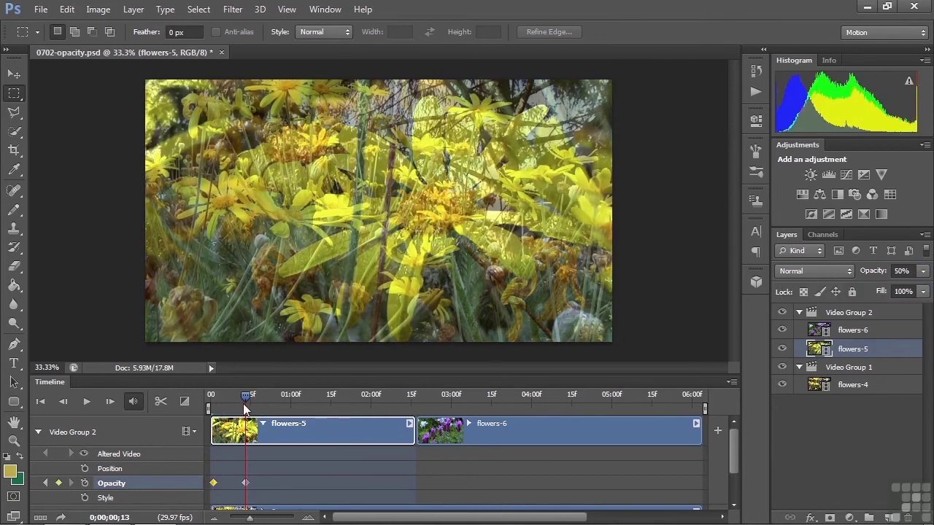
pyautogui.moveTo(226, 406); pyautogui.dragTo(352, 408)
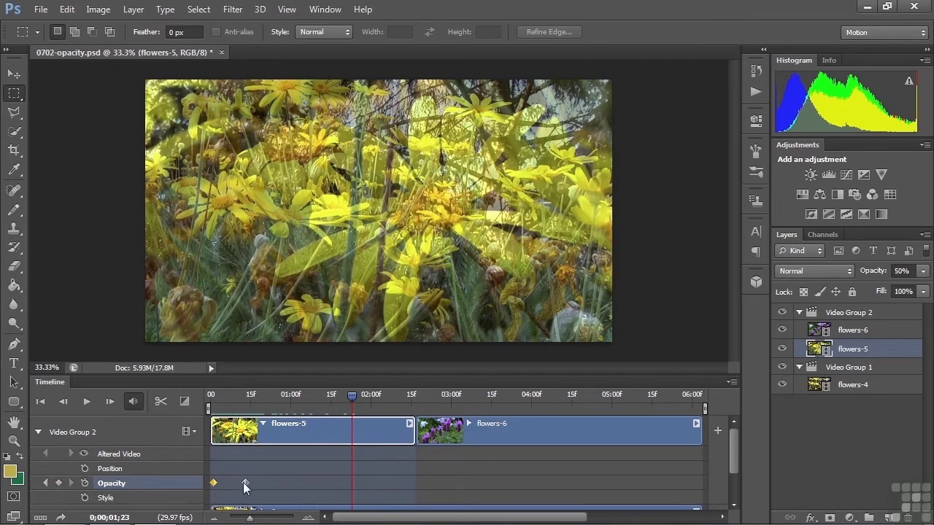
# - Add a 50% hold keyframe at 01;23 and drop flowers-5's opacity to 0% at 02;14
pyautogui.click(59, 483)
pyautogui.click(250, 403)
pyautogui.moveTo(252, 410); pyautogui.dragTo(408, 403)
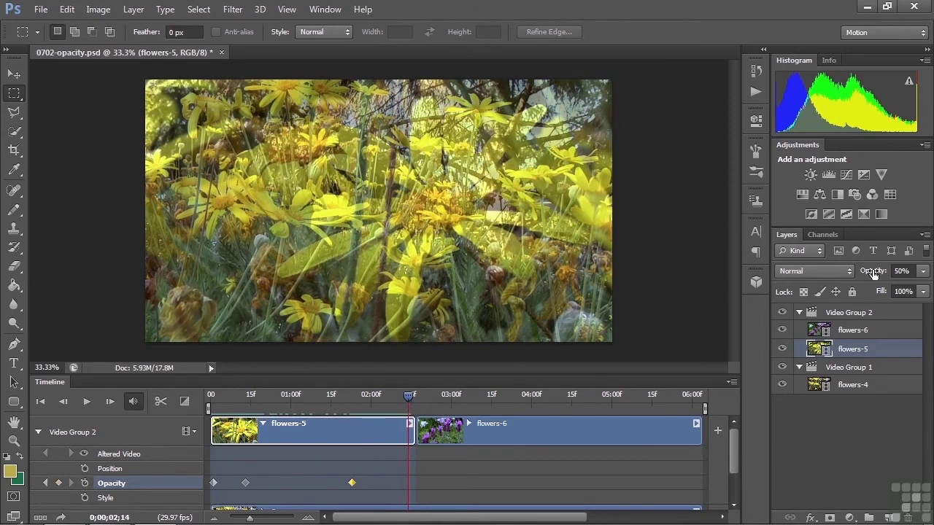
pyautogui.moveTo(873, 273); pyautogui.dragTo(817, 273)
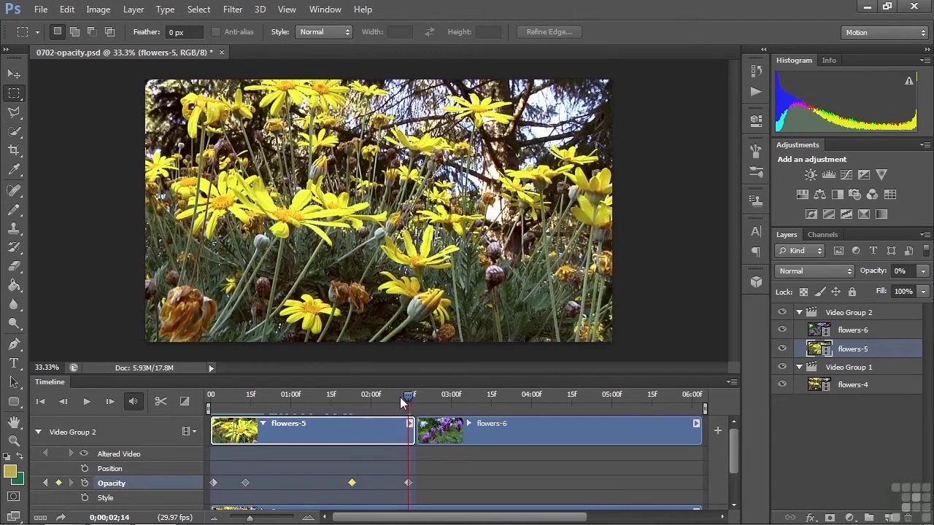
# - Preview the flowers-5 opacity fade from the start of the timeline
pyautogui.moveTo(395, 400); pyautogui.dragTo(344, 405)
pyautogui.press('Home')
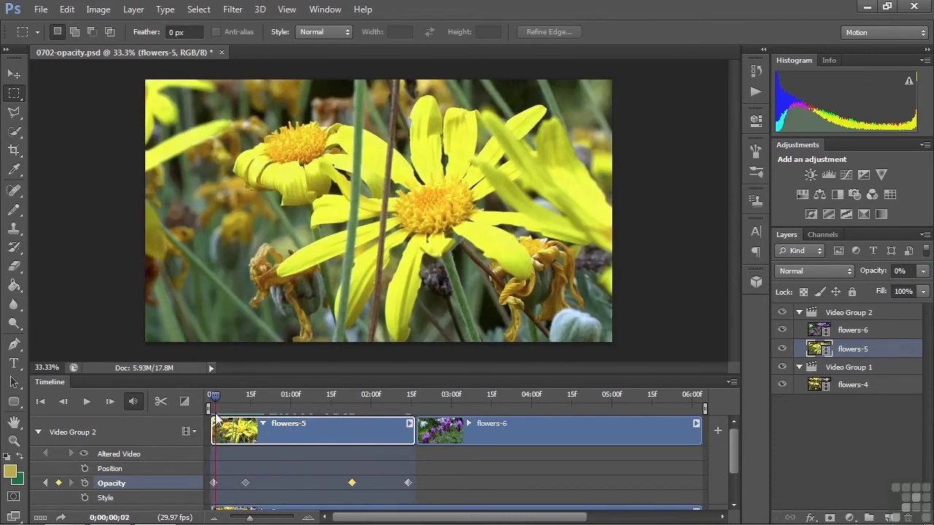
pyautogui.moveTo(213, 418); pyautogui.dragTo(309, 428)
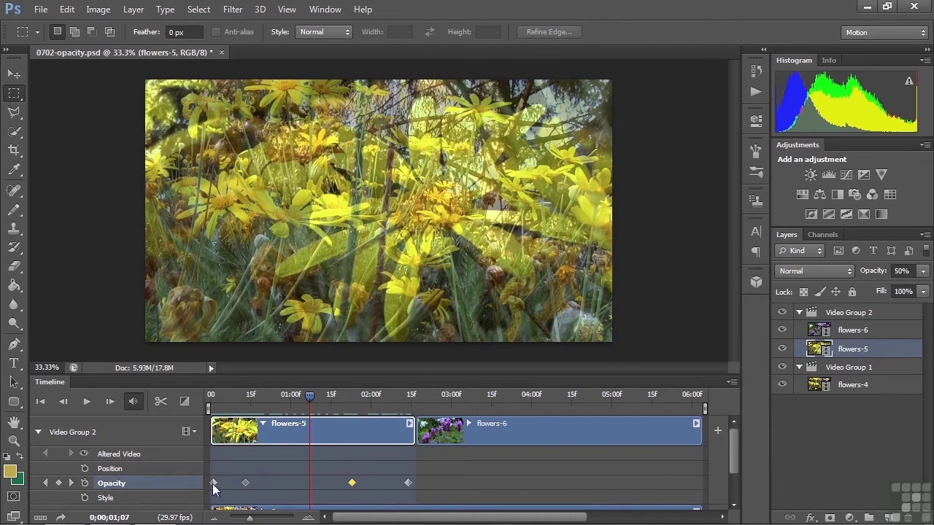
# - Shift the first Opacity keyframe to 00:01 and move the second one later
pyautogui.moveTo(213, 485); pyautogui.dragTo(229, 487)
pyautogui.click(246, 482)
pyautogui.moveTo(246, 483); pyautogui.dragTo(264, 481)
# - Step through flowers-5's Opacity keyframes to check their positions
pyautogui.click(45, 483)
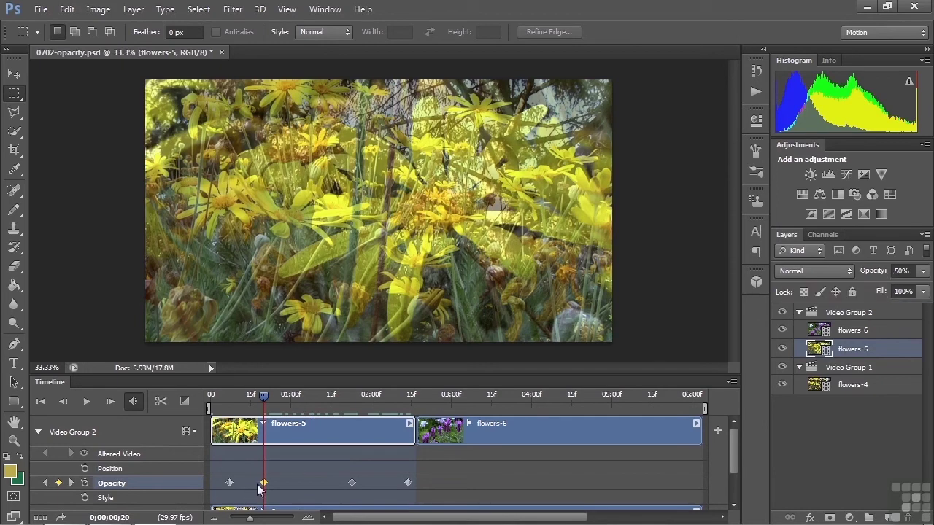
pyautogui.click(71, 483)
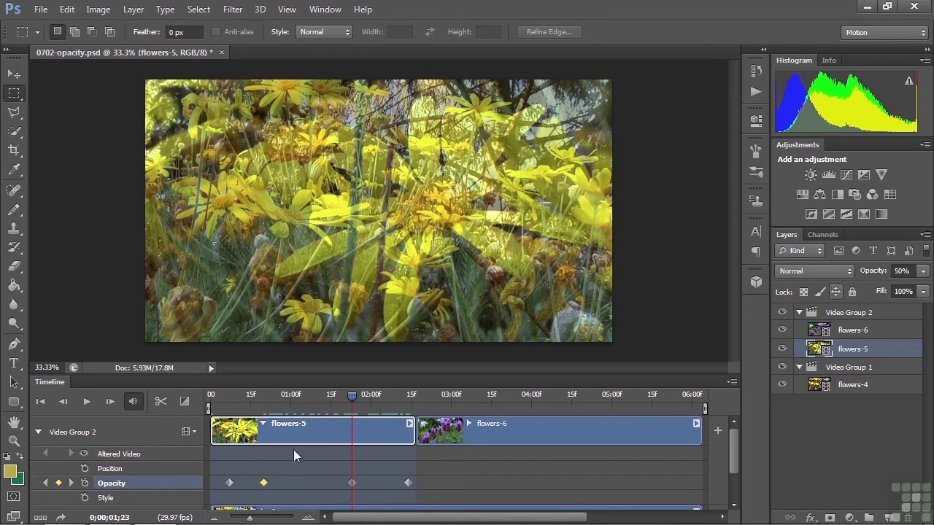
pyautogui.click(70, 483)
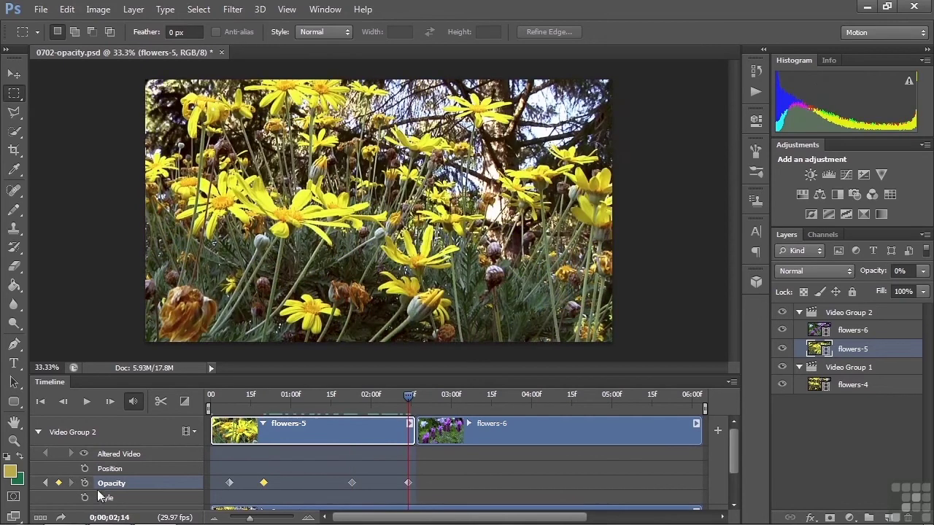
pyautogui.click(492, 434)
pyautogui.moveTo(409, 397); pyautogui.dragTo(439, 394)
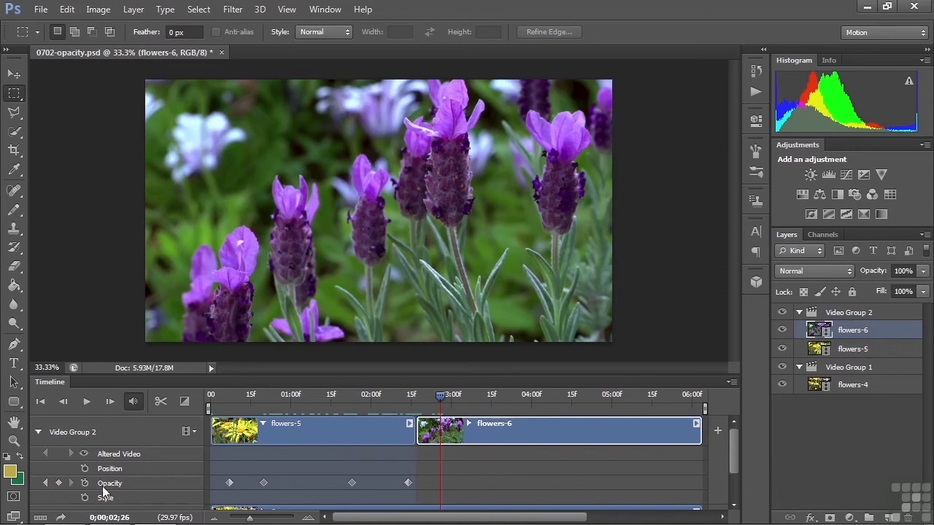
pyautogui.click(57, 484)
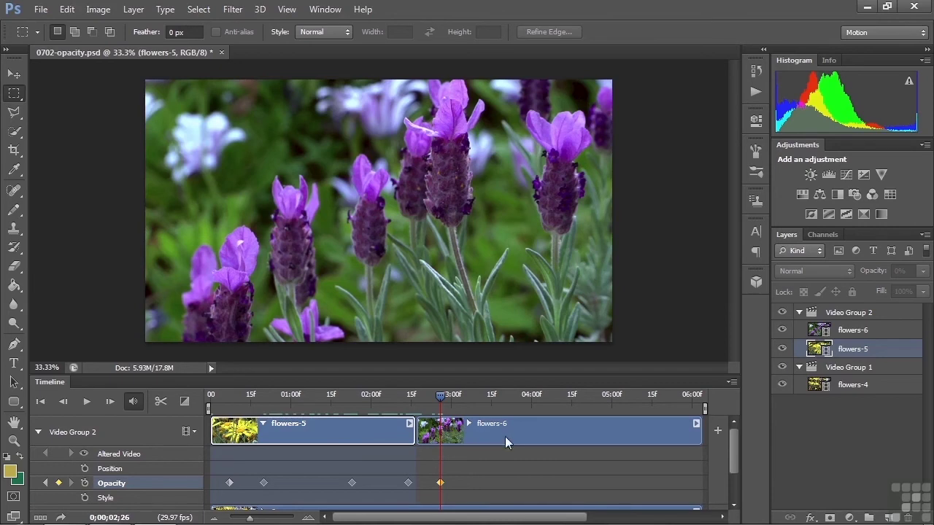
pyautogui.hotkey('ctrl', 'z')
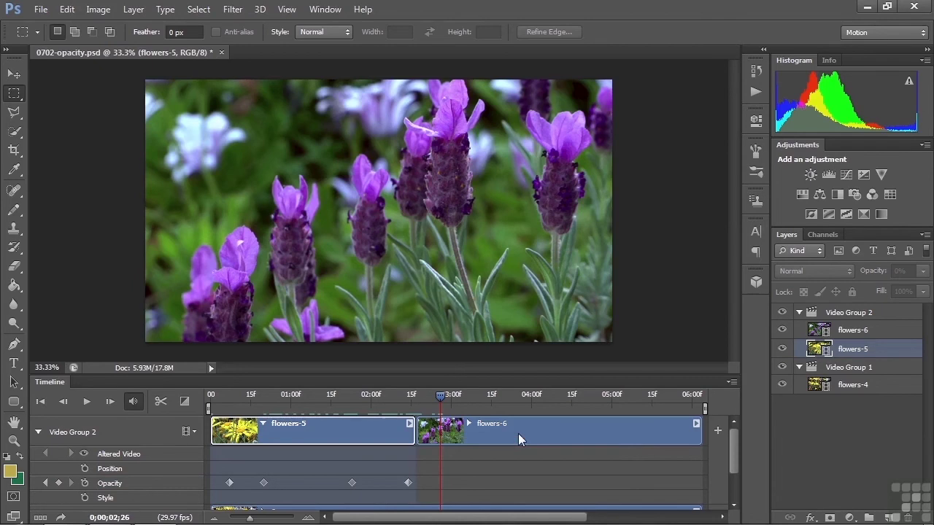
# - Drag flowers-6 above Video Group 2 in the Layers panel and collapse the group's track
pyautogui.click(868, 331)
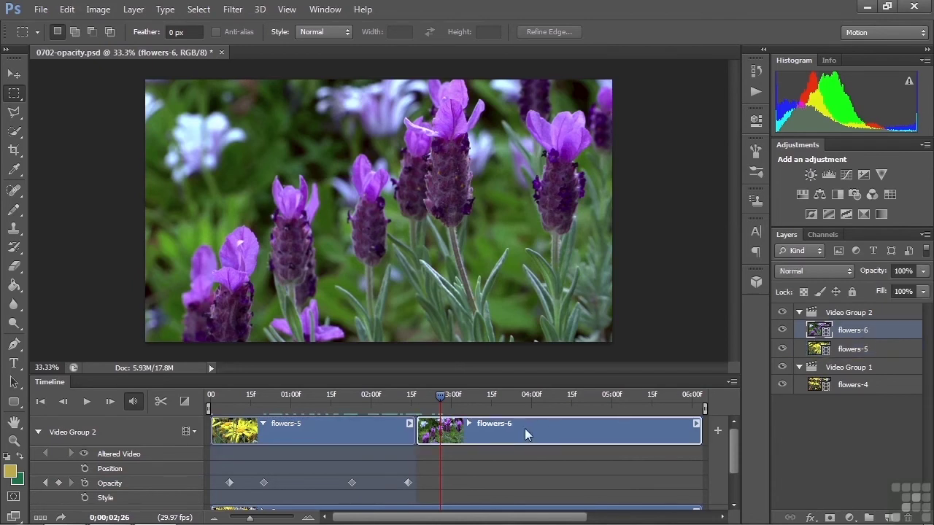
pyautogui.moveTo(833, 336); pyautogui.dragTo(833, 308)
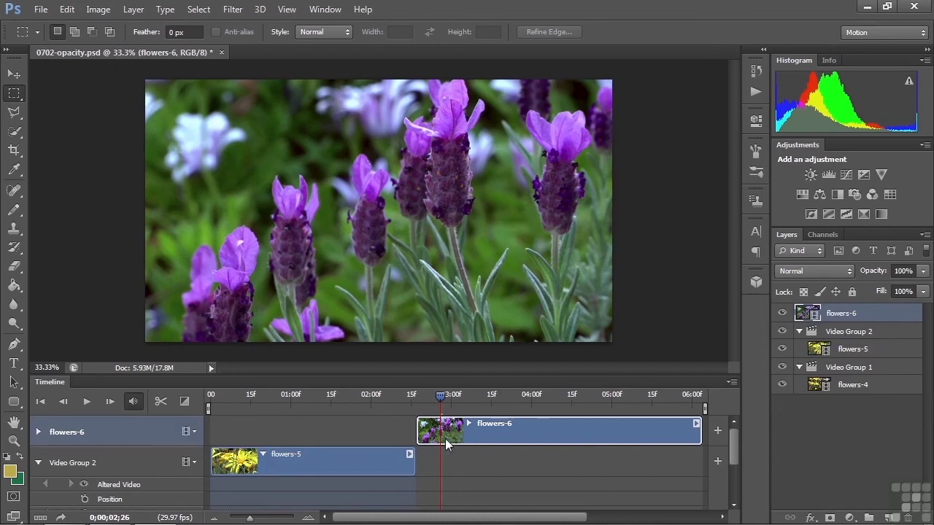
pyautogui.click(36, 462)
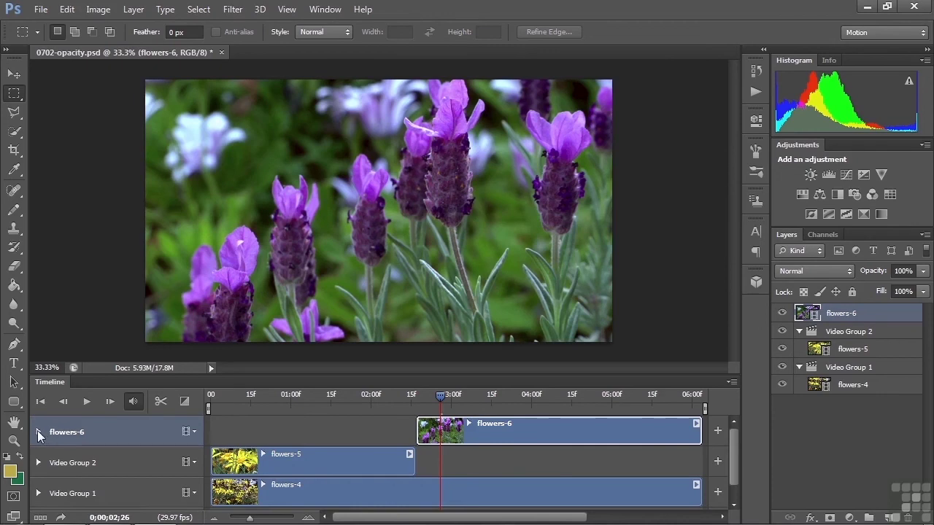
# - Keyframe flowers-6's opacity from 0% at its start to 50% at about 3;14
pyautogui.click(39, 433)
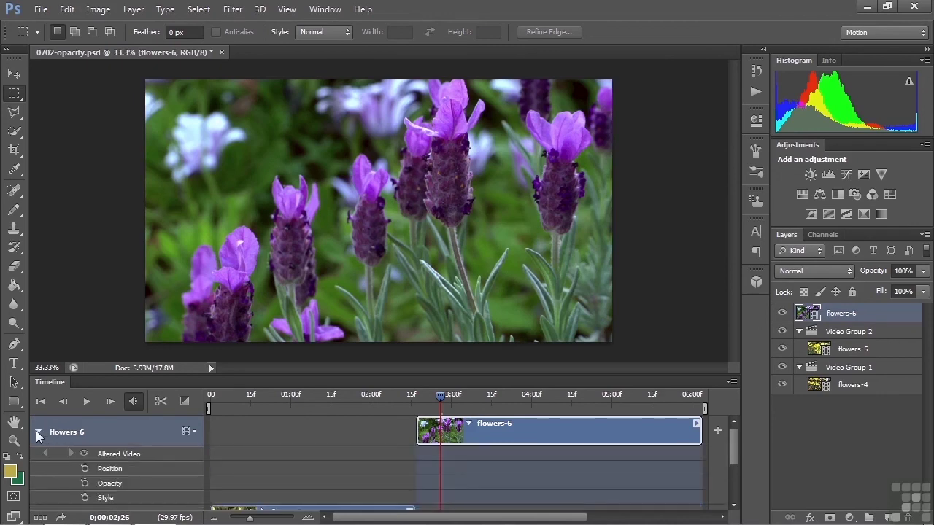
pyautogui.click(84, 483)
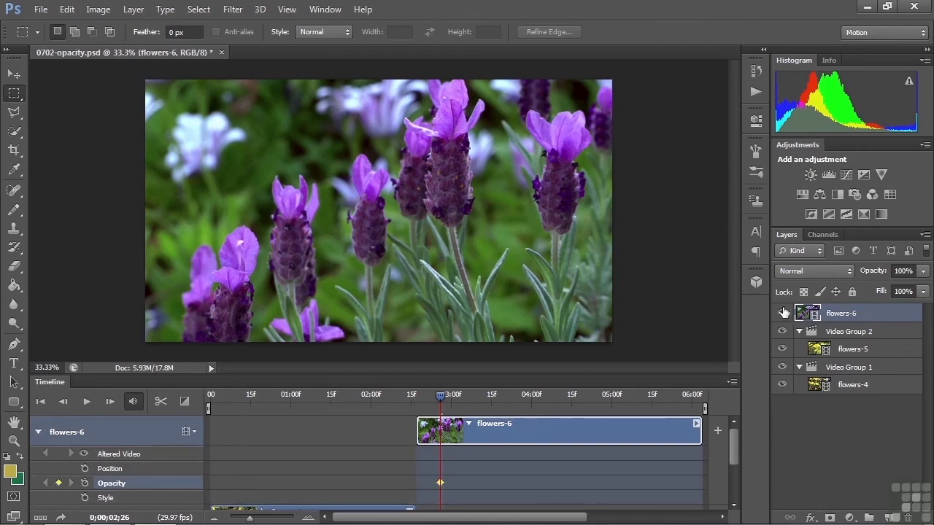
pyautogui.click(875, 272)
pyautogui.moveTo(853, 276); pyautogui.dragTo(799, 281)
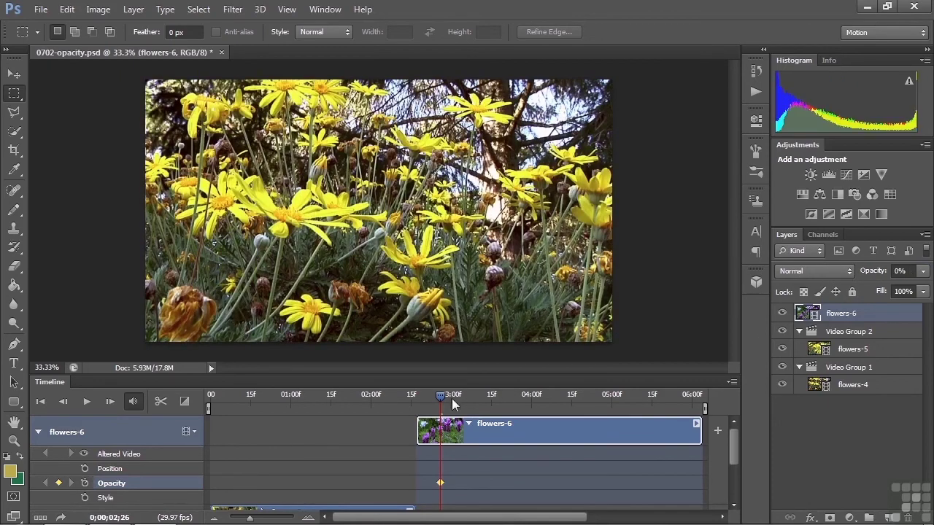
pyautogui.moveTo(455, 395); pyautogui.dragTo(490, 406)
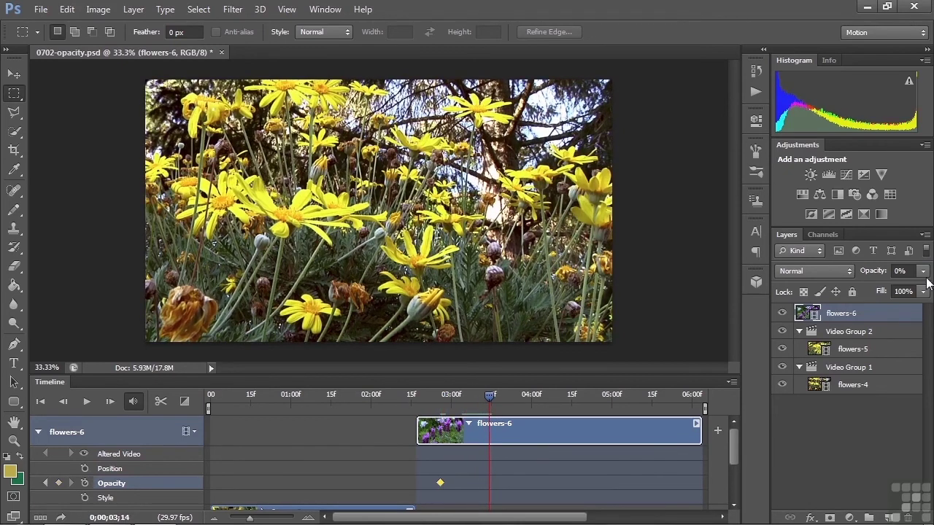
pyautogui.moveTo(873, 274); pyautogui.dragTo(912, 286)
# - Add a 50% hold keyframe at 5;06 and set flowers-6 to 100% at about 5;21
pyautogui.moveTo(490, 398); pyautogui.dragTo(627, 399)
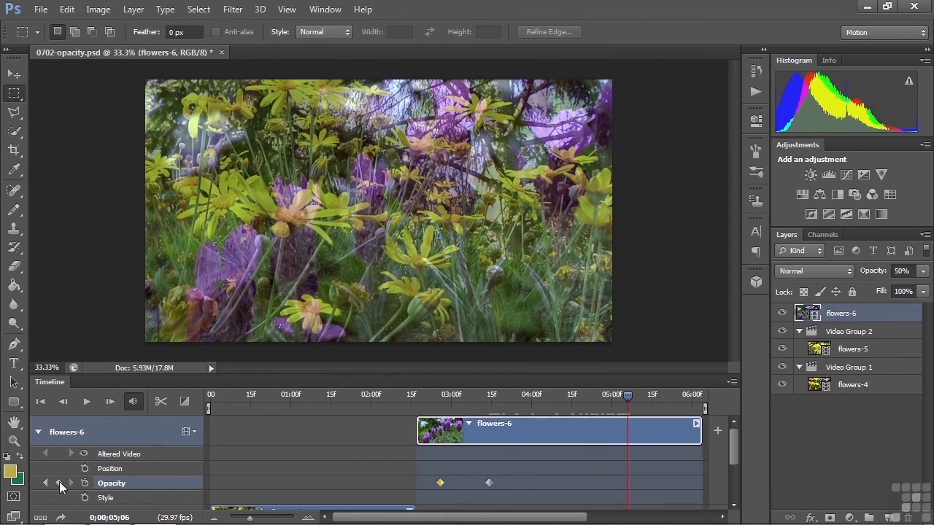
pyautogui.click(59, 483)
pyautogui.moveTo(628, 398); pyautogui.dragTo(675, 400)
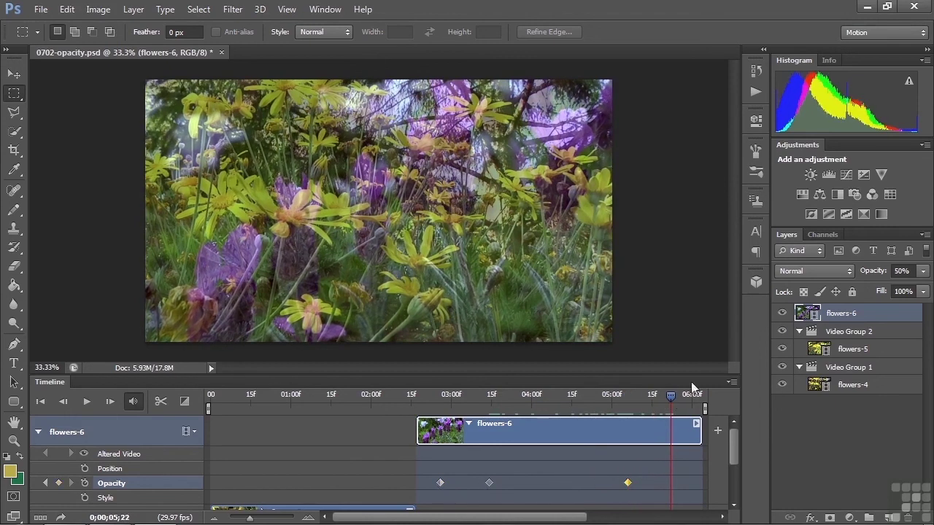
pyautogui.click(875, 272)
pyautogui.write('100')
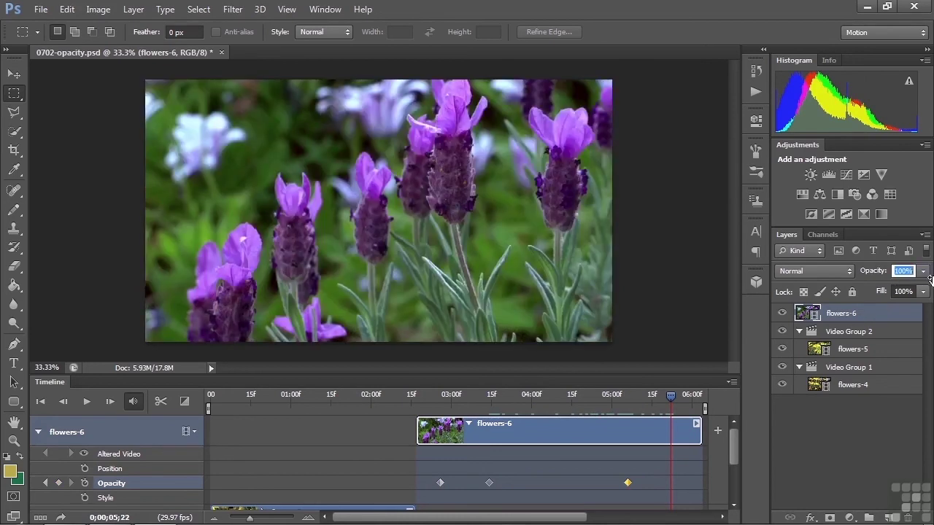
pyautogui.press('Return')
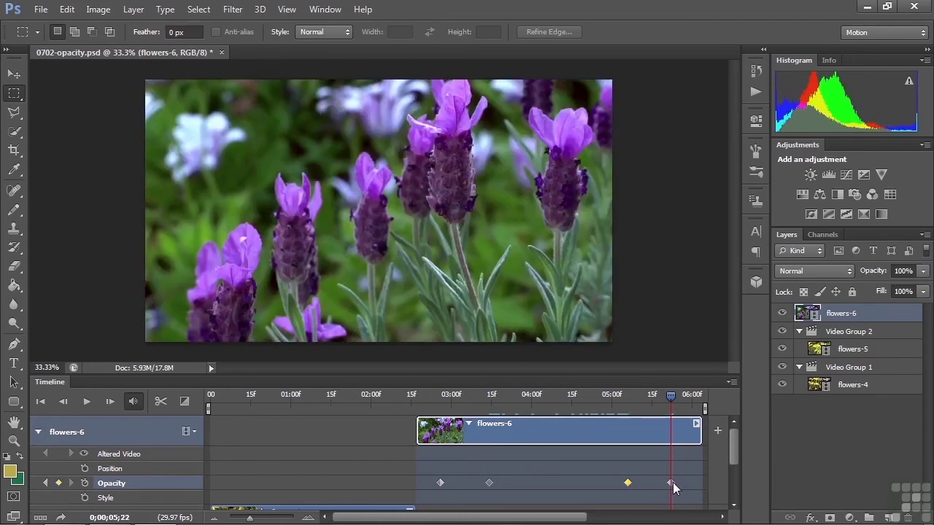
# - Preview the flowers-6 fade-in and drag its final Opacity keyframe earlier
pyautogui.click(668, 405)
pyautogui.click(422, 407)
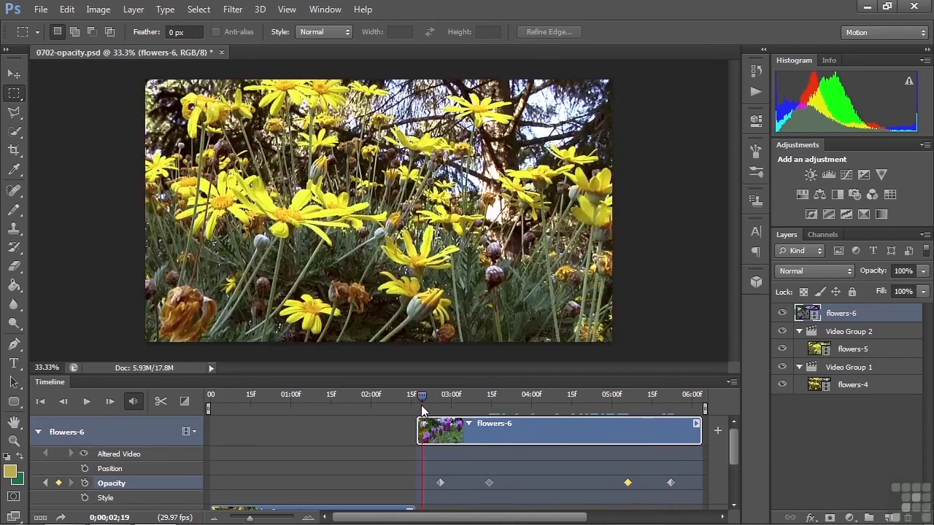
pyautogui.moveTo(421, 410); pyautogui.dragTo(678, 435)
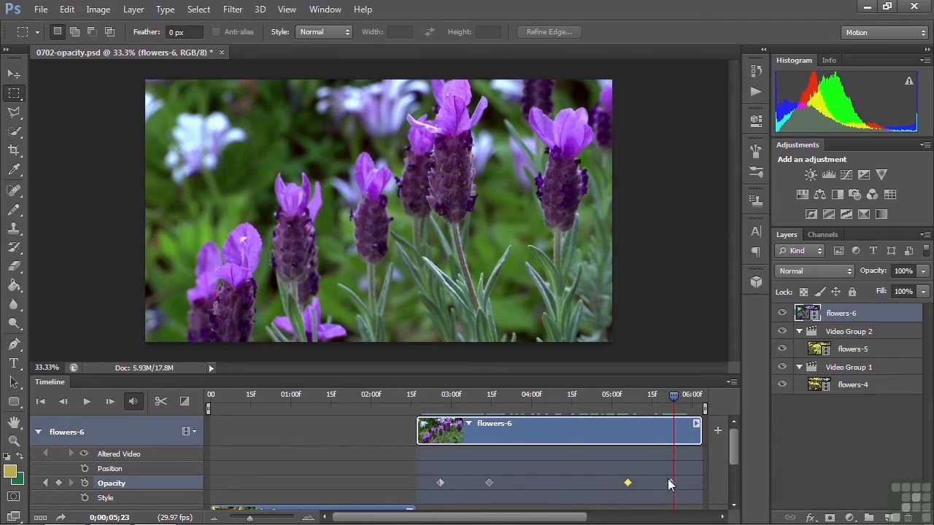
pyautogui.moveTo(671, 482); pyautogui.dragTo(583, 483)
pyautogui.click(542, 402)
pyautogui.click(847, 272)
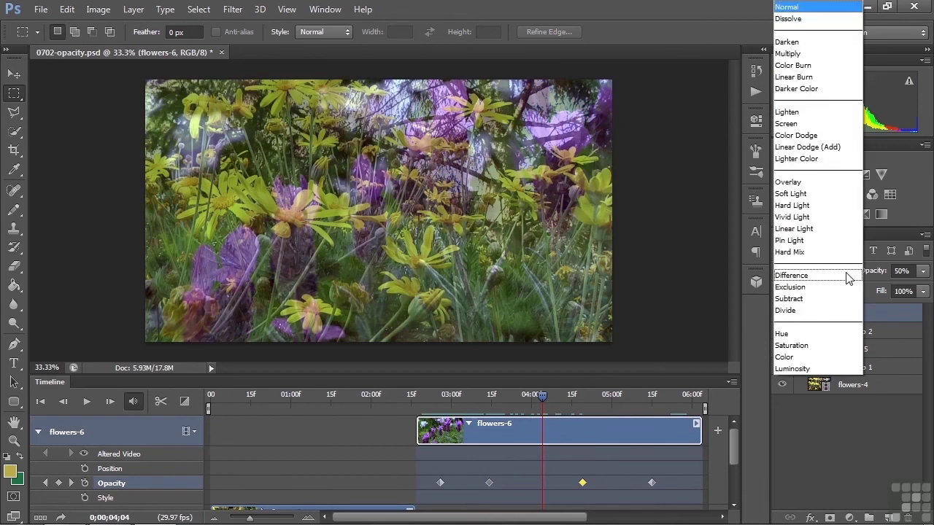
pyautogui.click(808, 205)
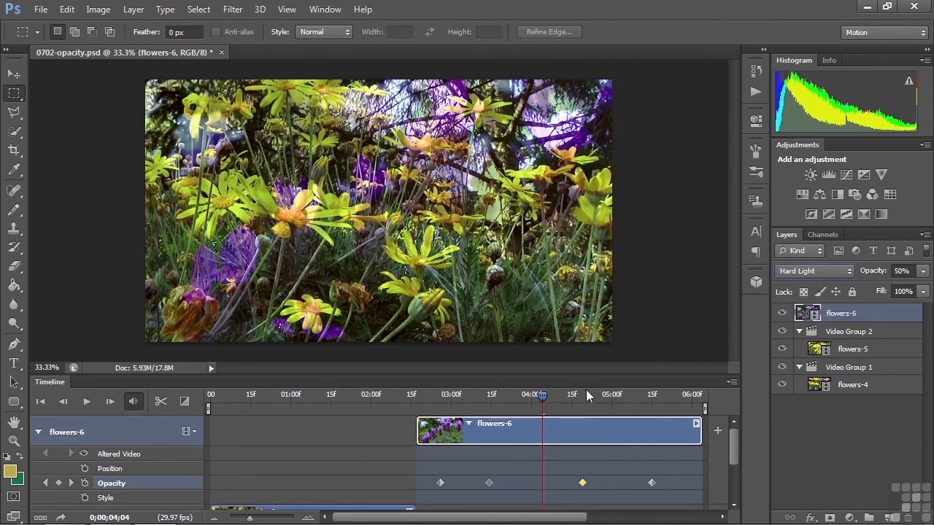
pyautogui.click(850, 274)
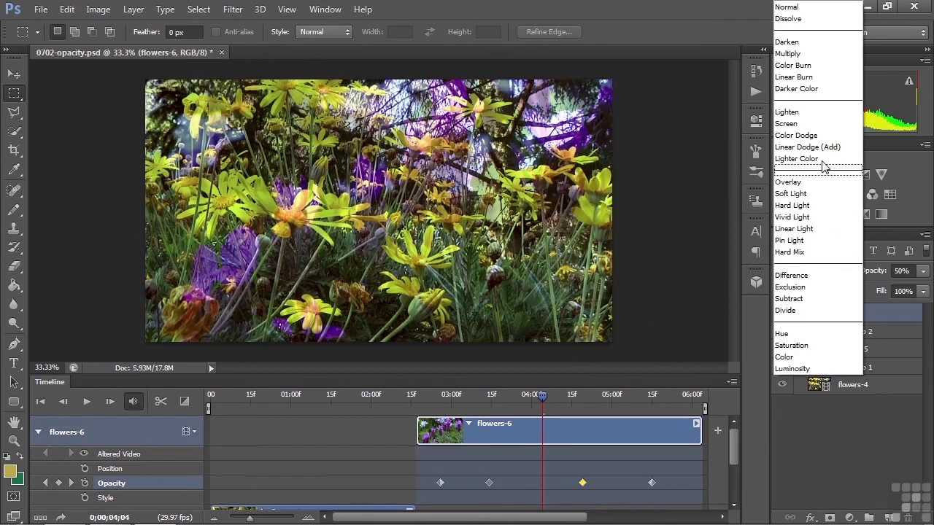
pyautogui.click(809, 11)
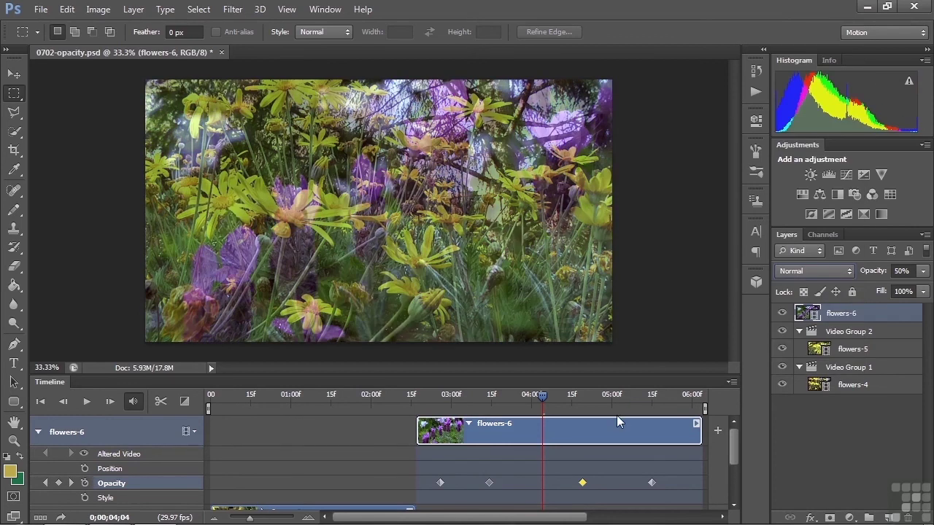